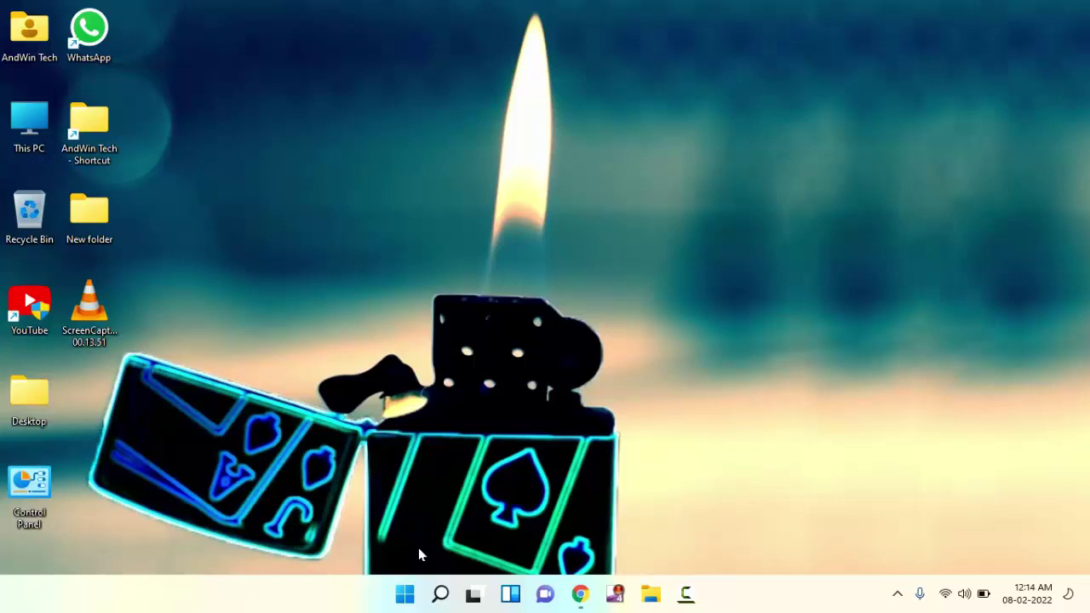
Restart the Windows Explorer process in Task Manager, and close Task Manager.
right_click(405, 600)
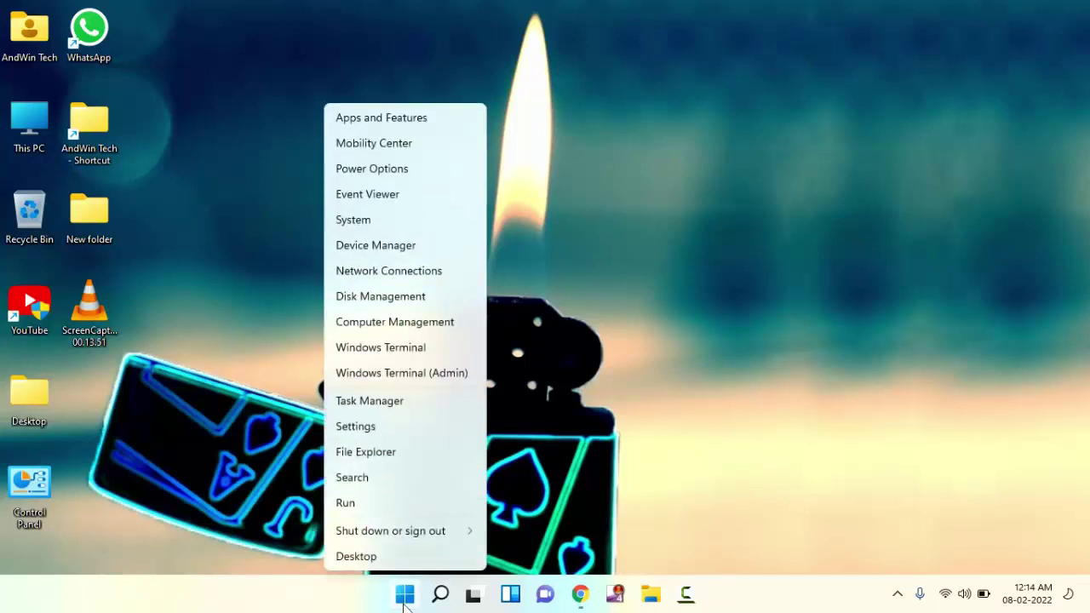
click(393, 407)
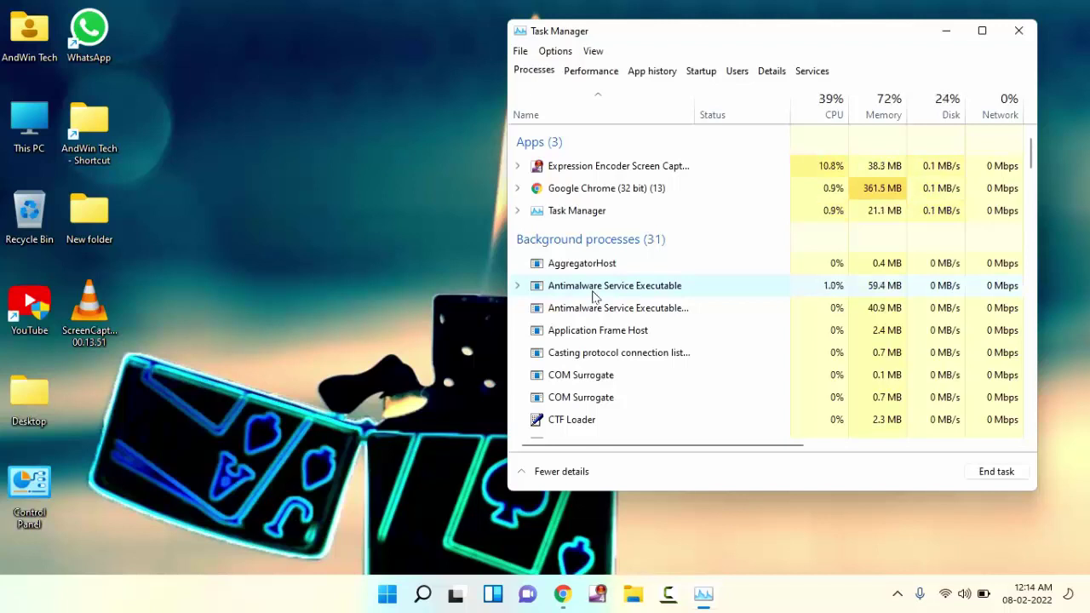
scroll(594, 295, down, 20)
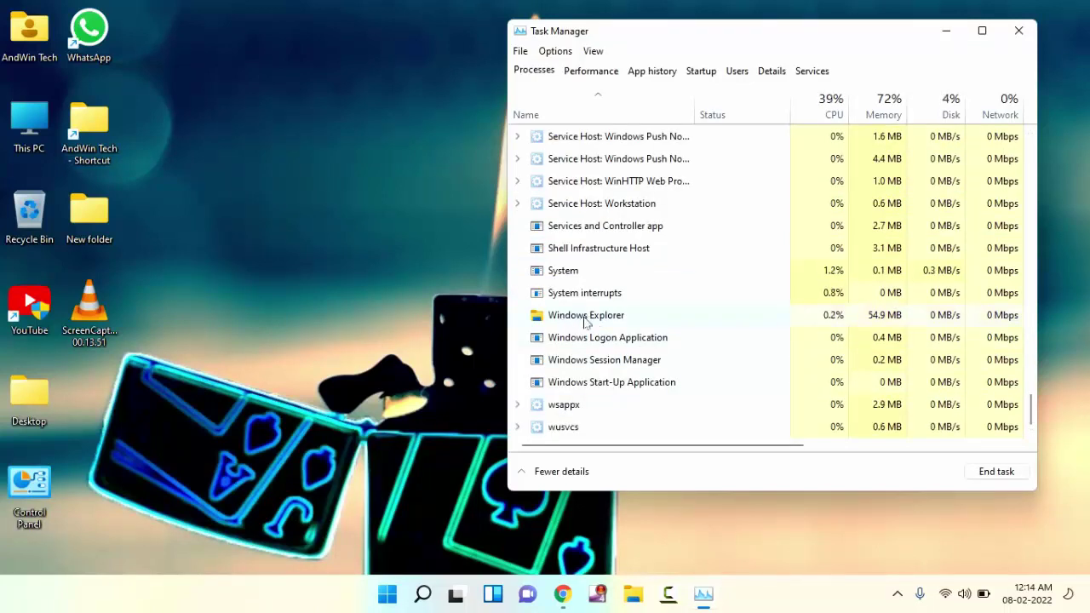
right_click(590, 317)
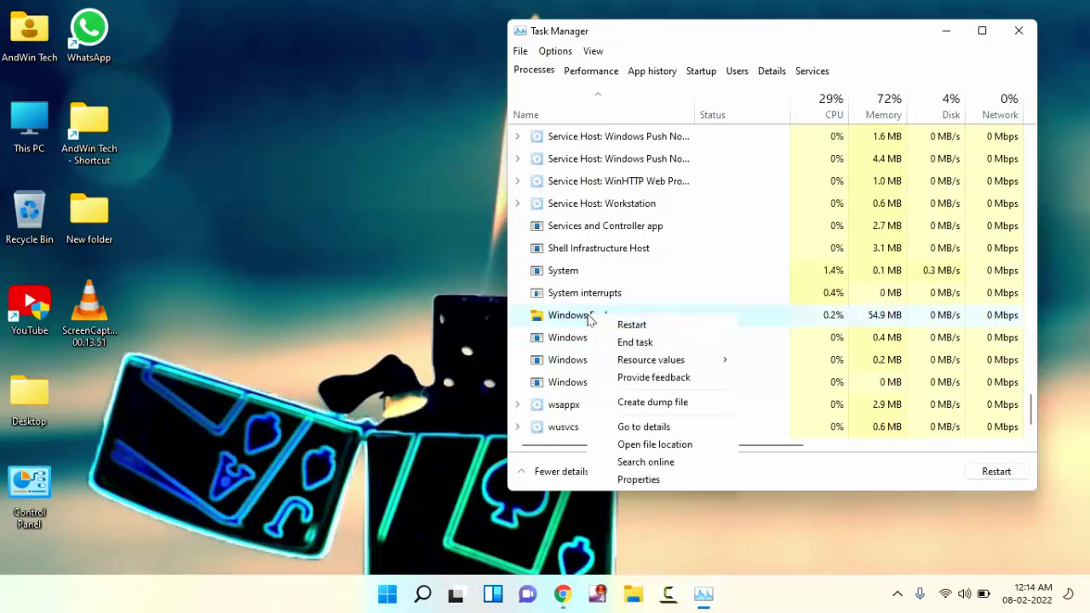
click(643, 328)
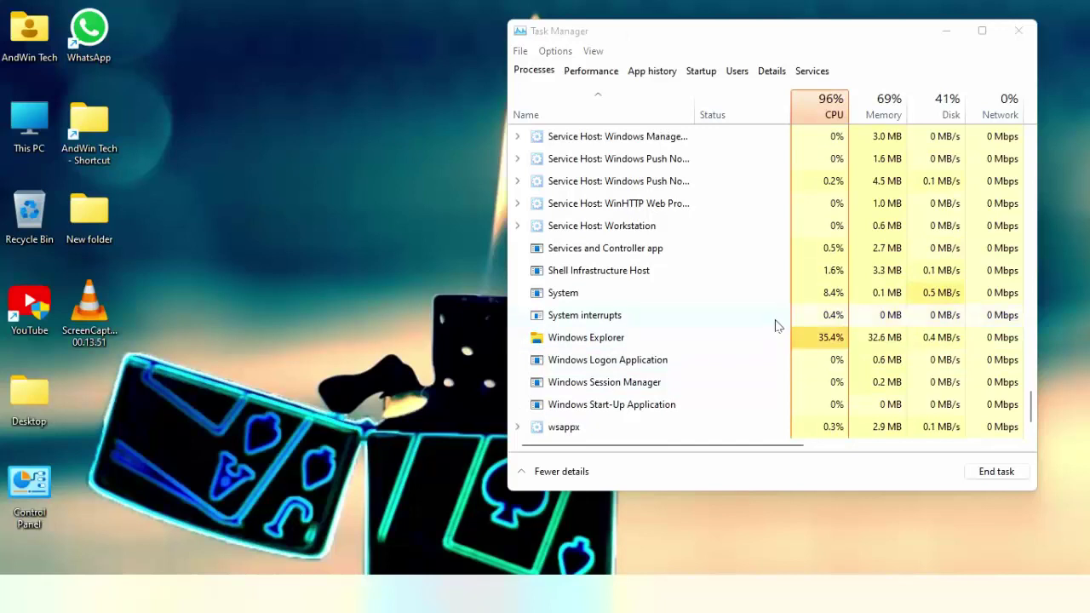
click(1008, 30)
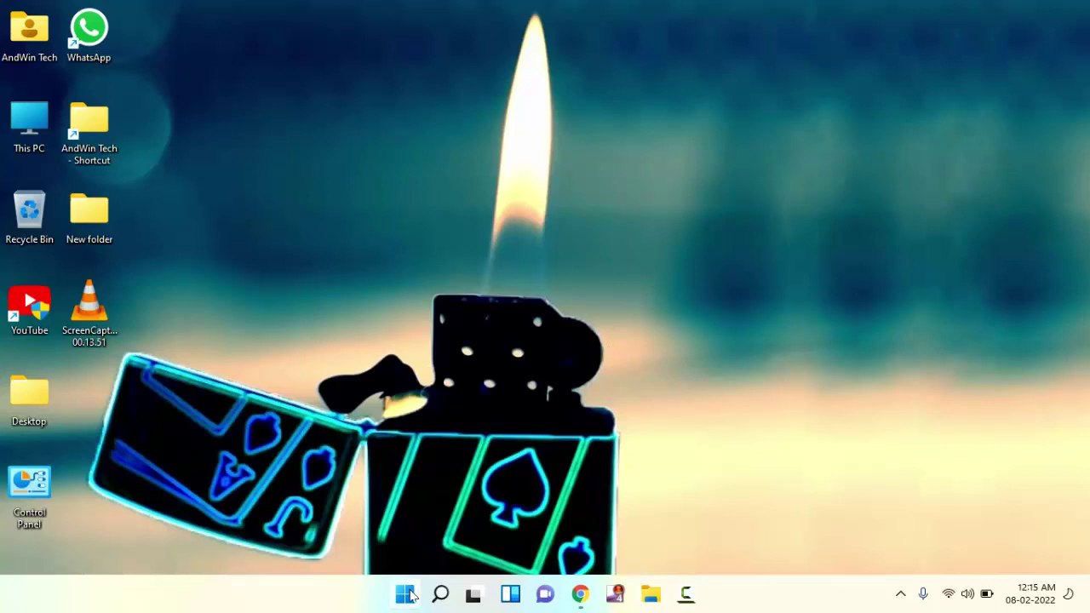
Search Windows for "registery editor" and open Registry Editor.
click(440, 594)
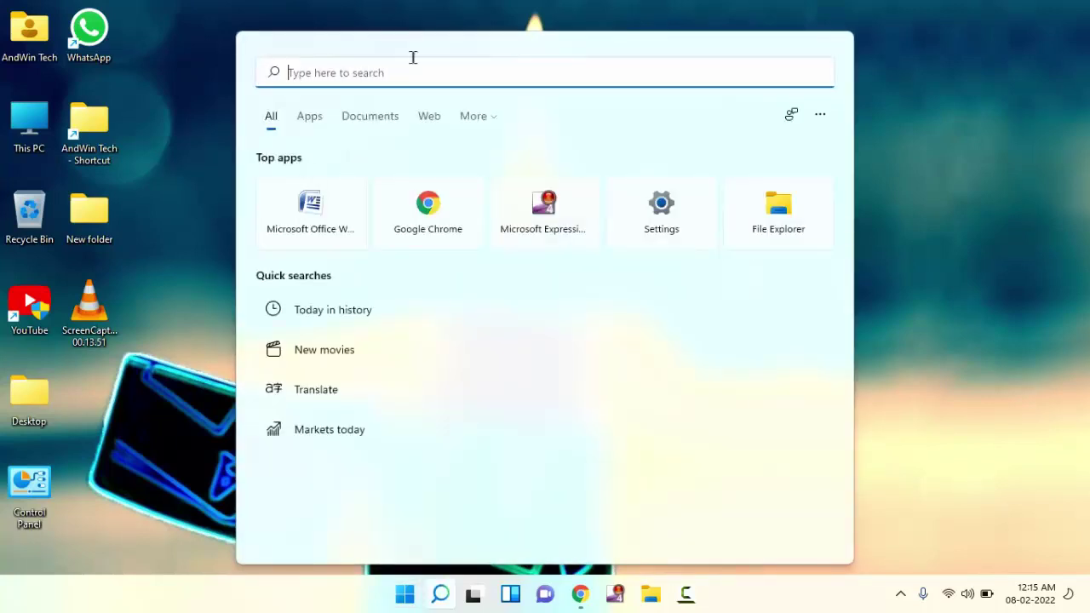
text(regist)
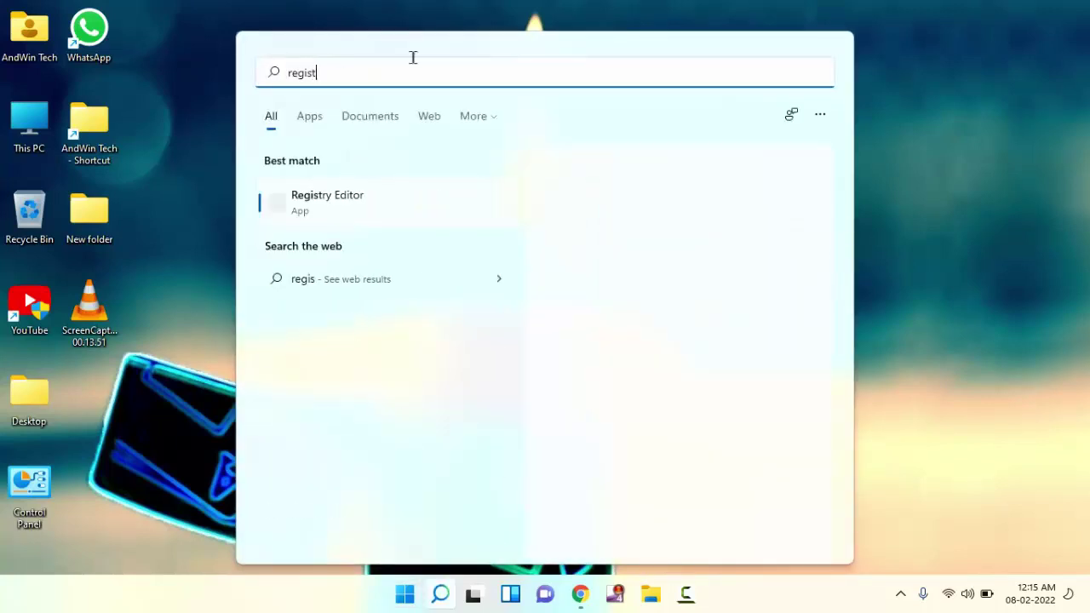
text(ery editor)
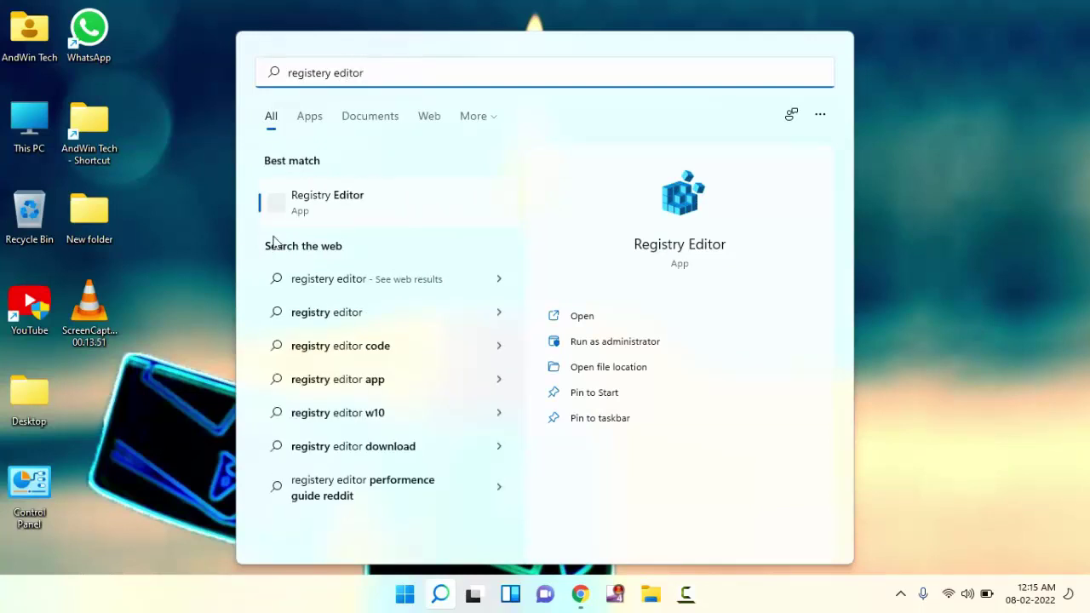
click(320, 200)
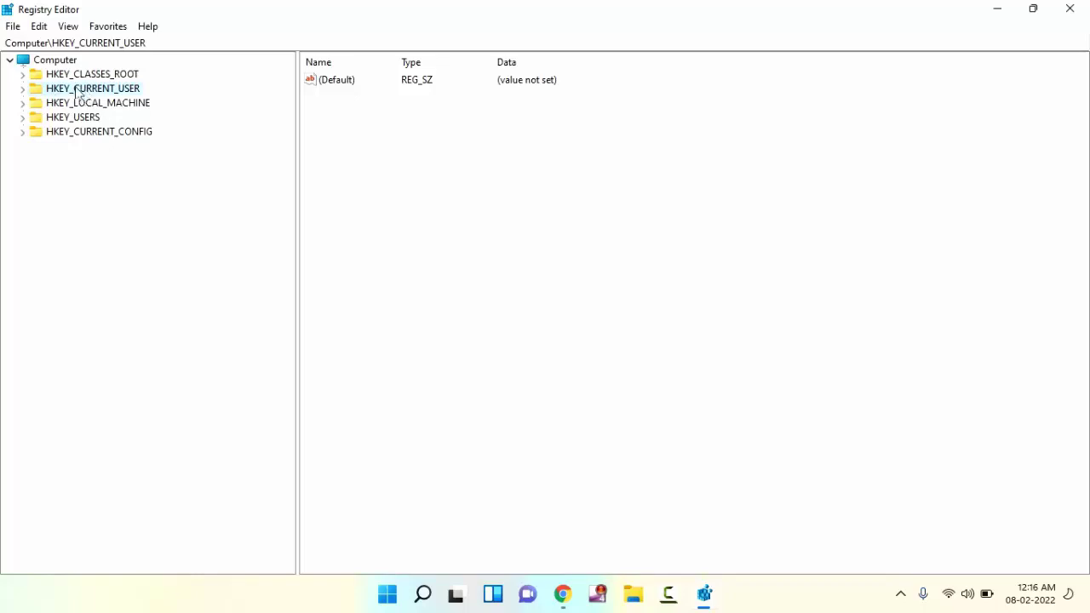
Go to the registry key HKEY_CURRENT_USER\Control Panel\Desktop.
double_click(78, 90)
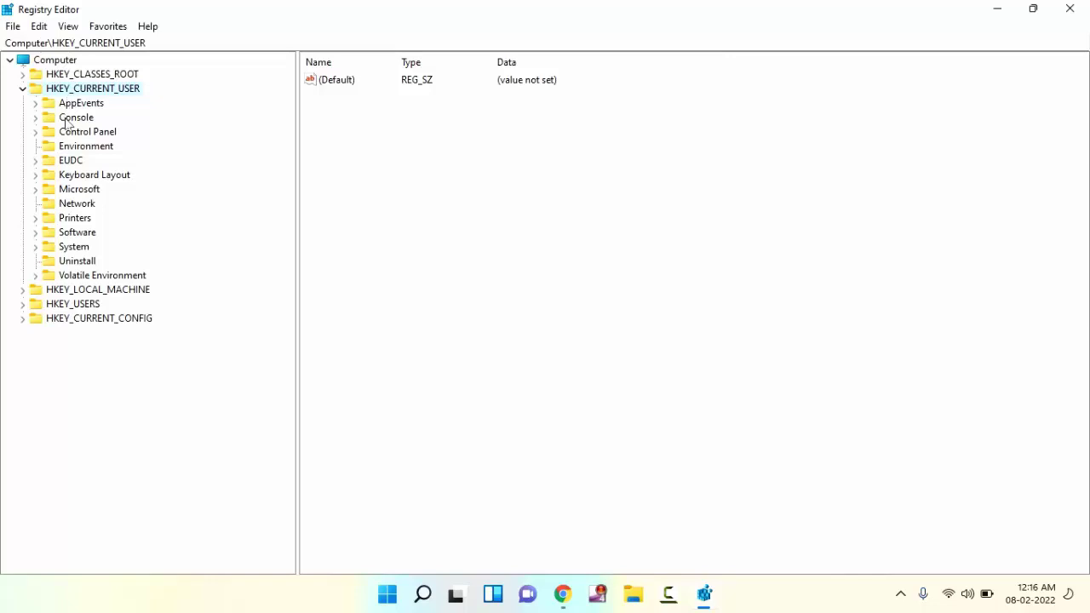
double_click(89, 136)
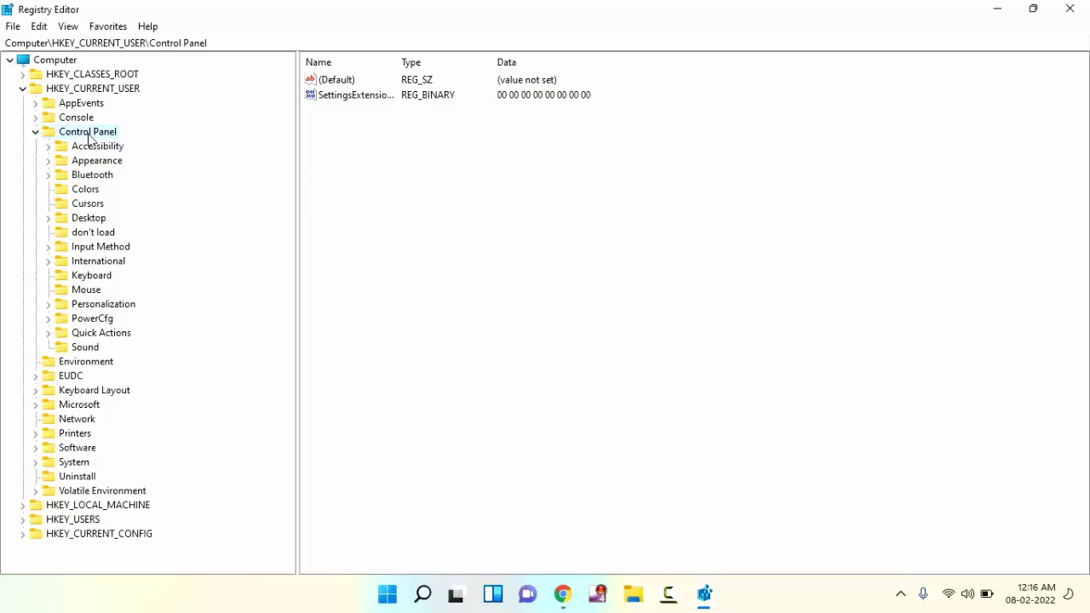
click(90, 218)
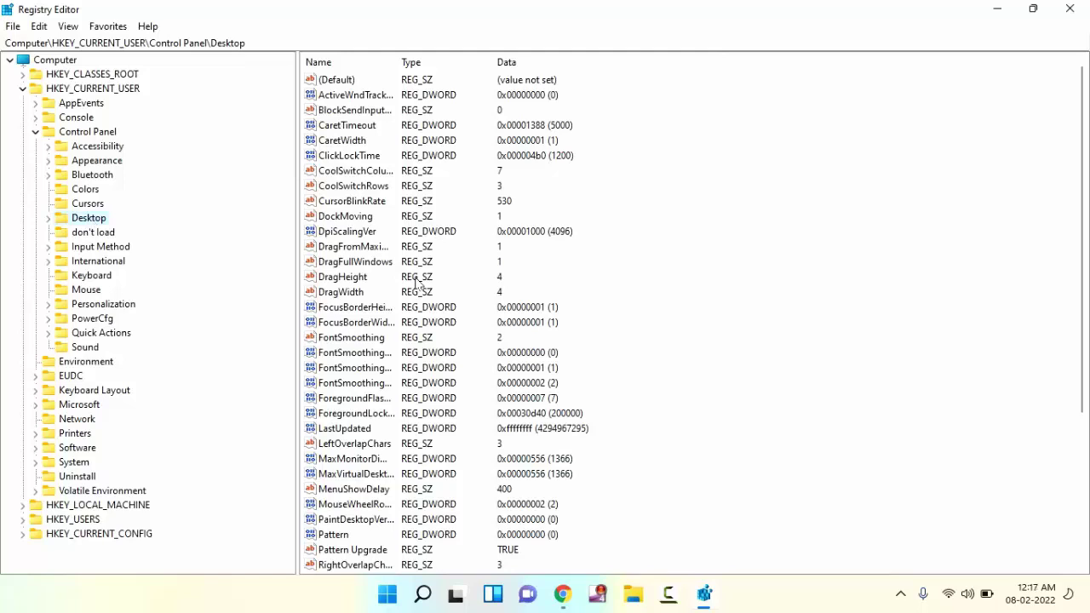
Try to set the Desktop key's ForegroundLockTimeout value to 0 with decimal base, and close Registry Editor.
key(Tab)
click(365, 281)
key(Down)
key(Down)
key(Down)
key(Down)
key(Down)
key(Down)
key(Down)
key(Down)
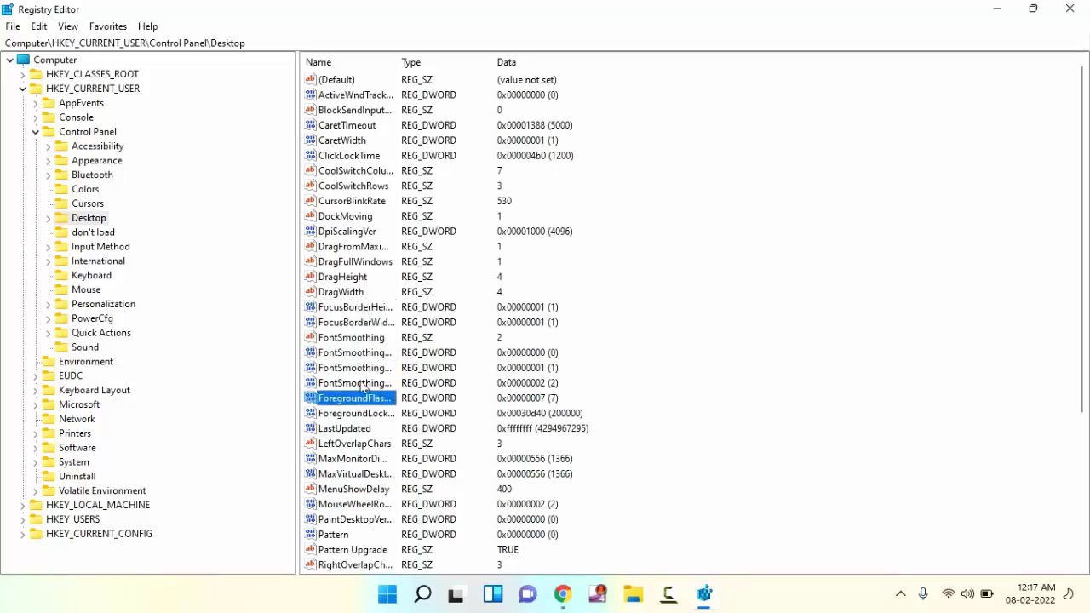
click(362, 417)
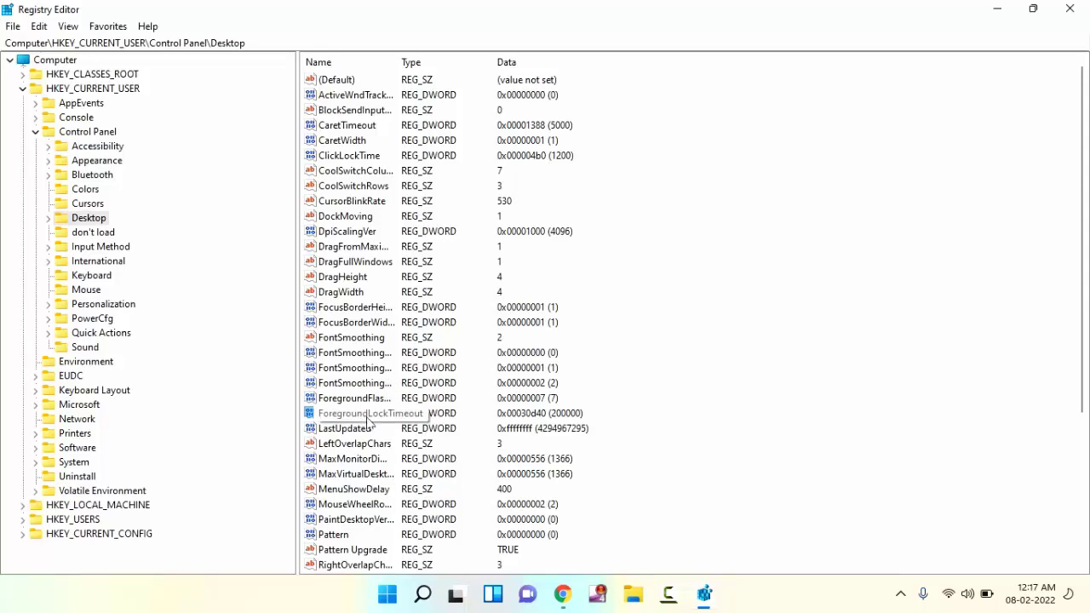
right_click(368, 417)
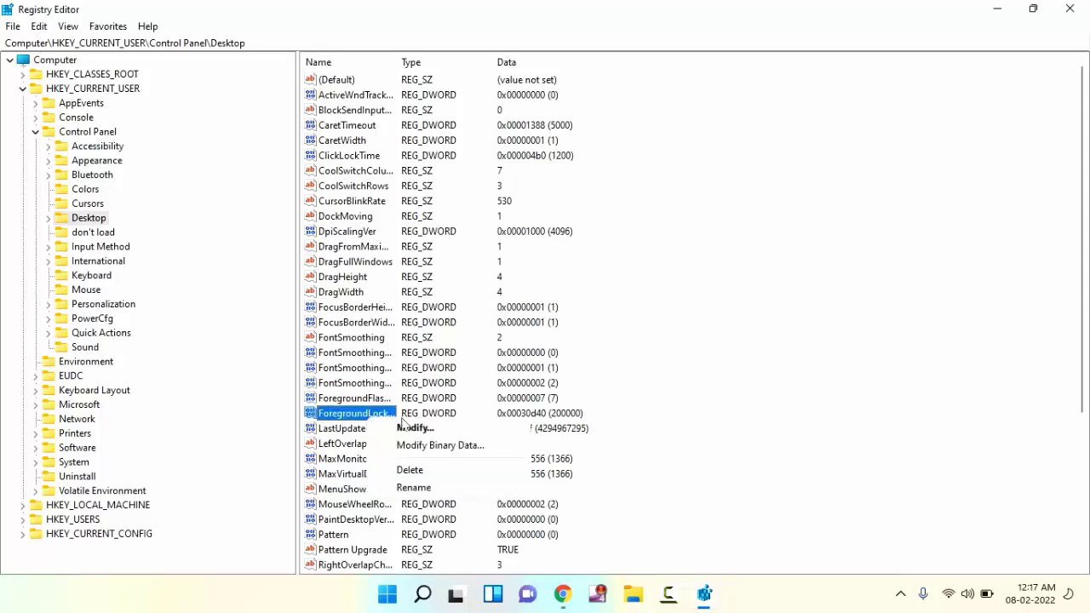
click(414, 427)
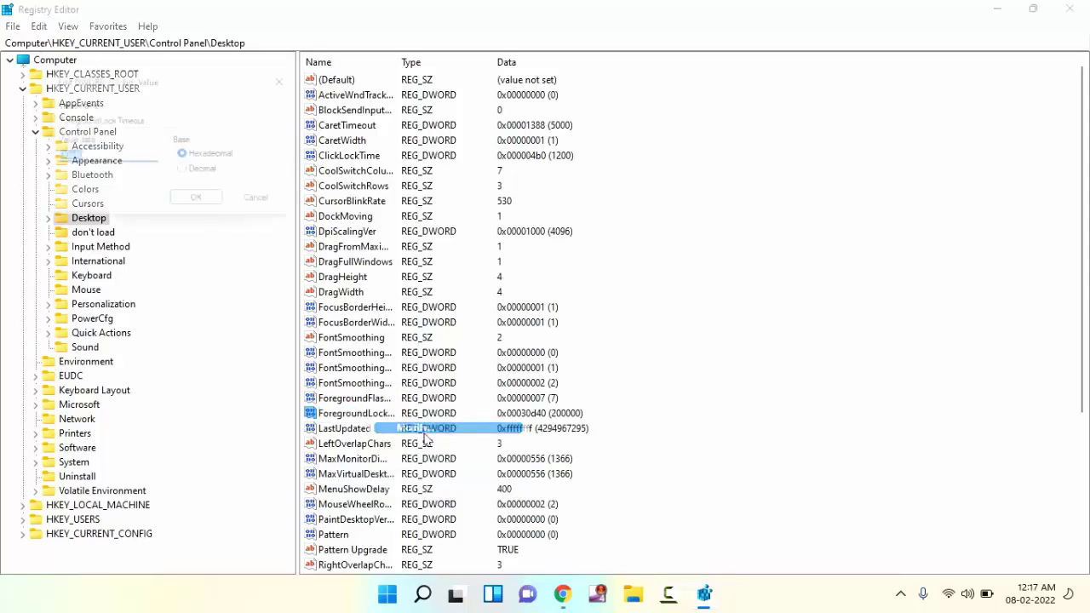
click(188, 175)
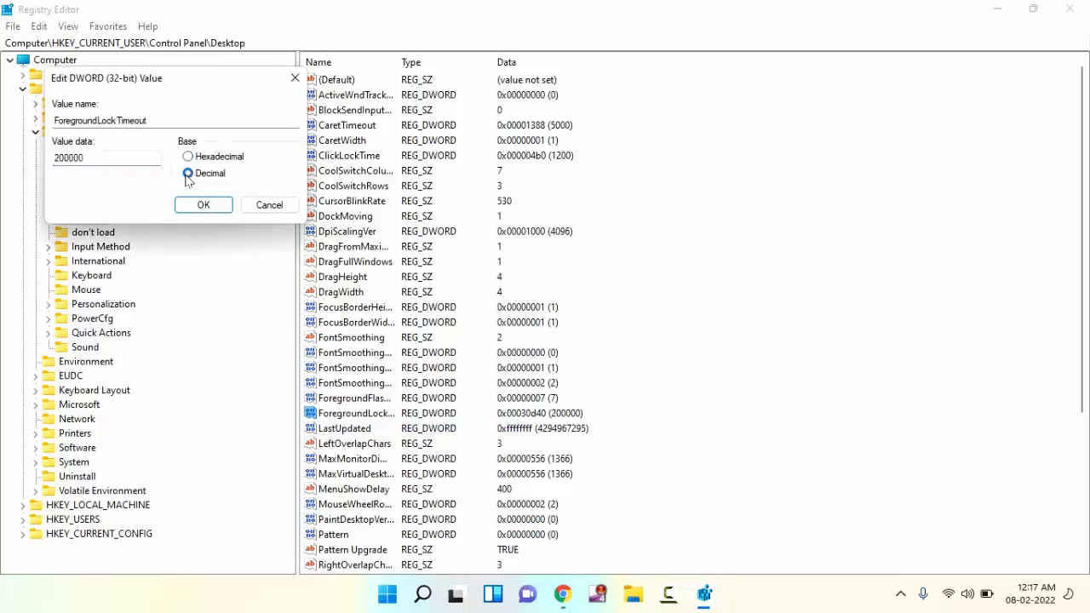
double_click(94, 157)
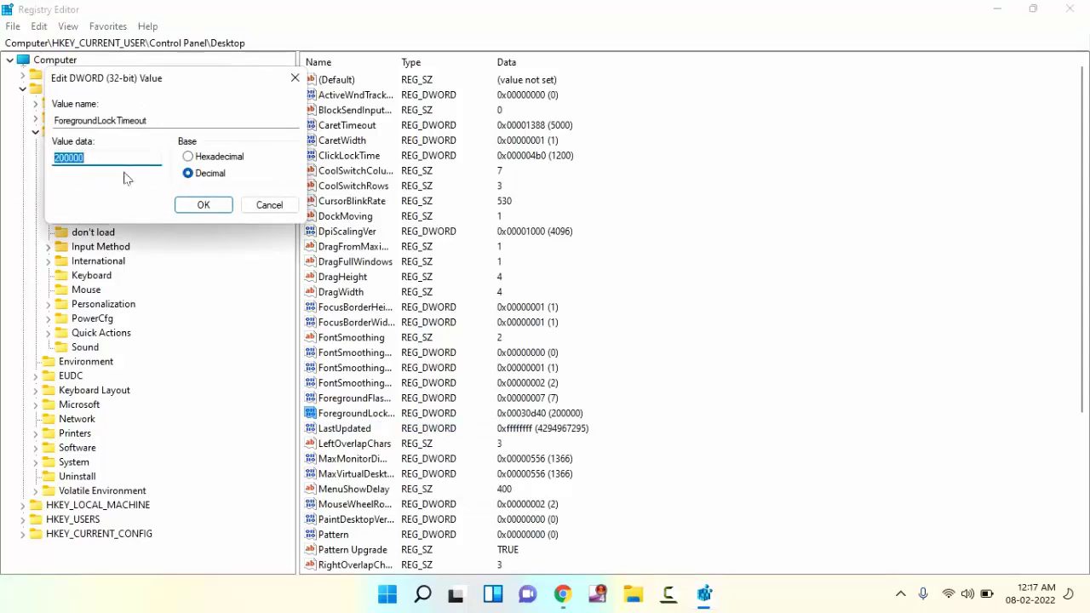
text(0)
click(203, 204)
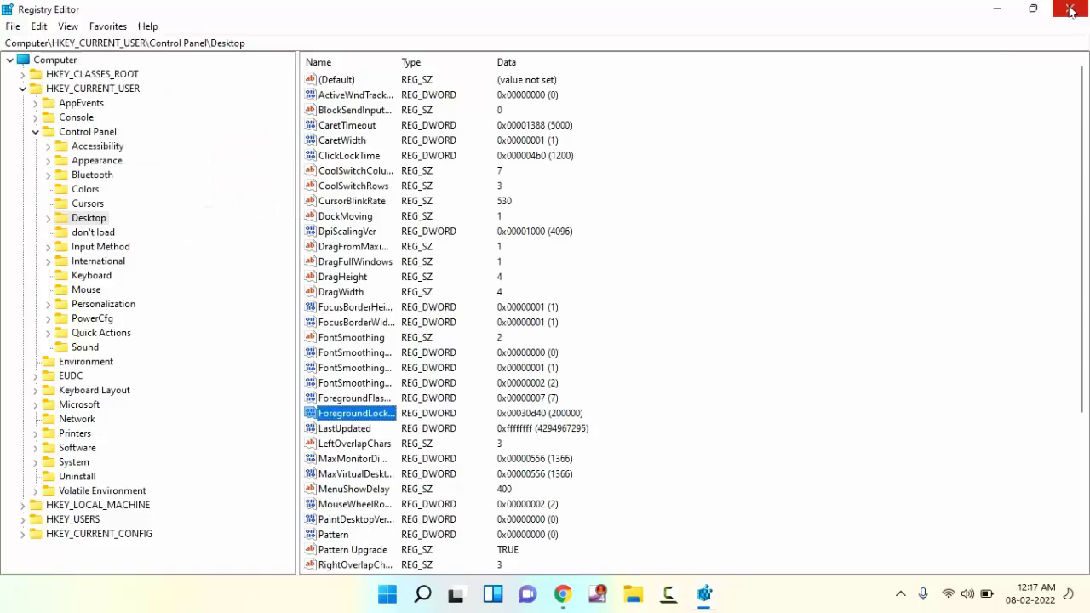
click(1070, 10)
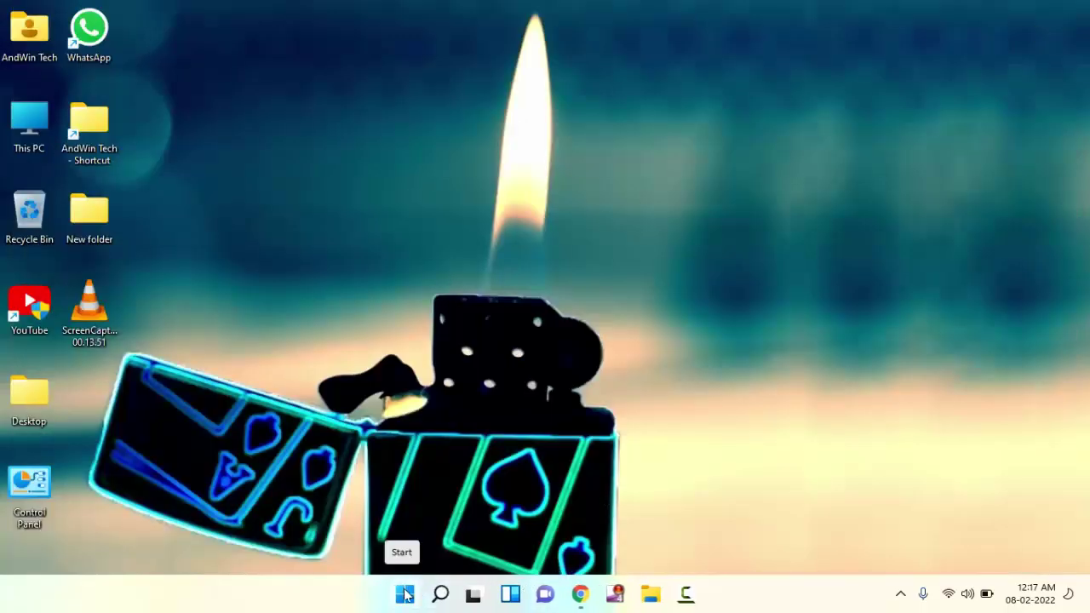
click(406, 594)
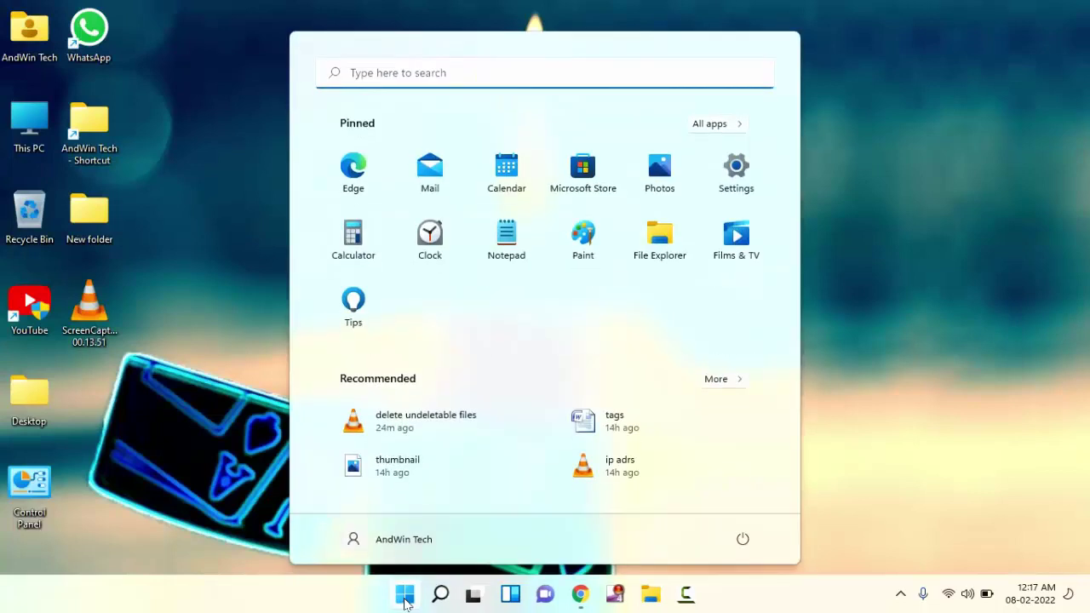
click(245, 254)
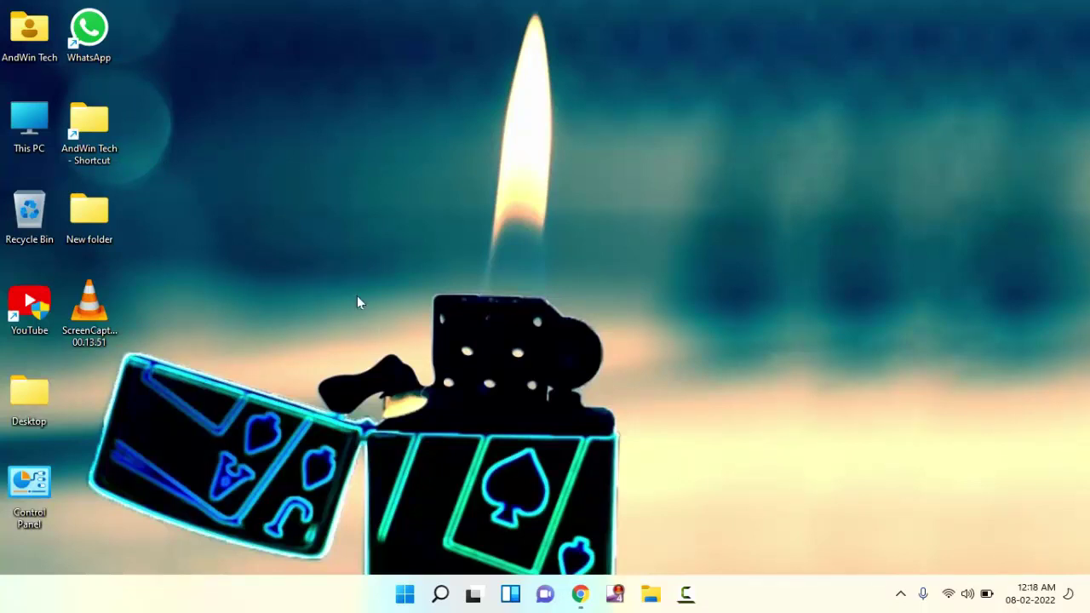
Open the performance settings for visual effects through This PC's properties and the advanced system settings.
right_click(23, 127)
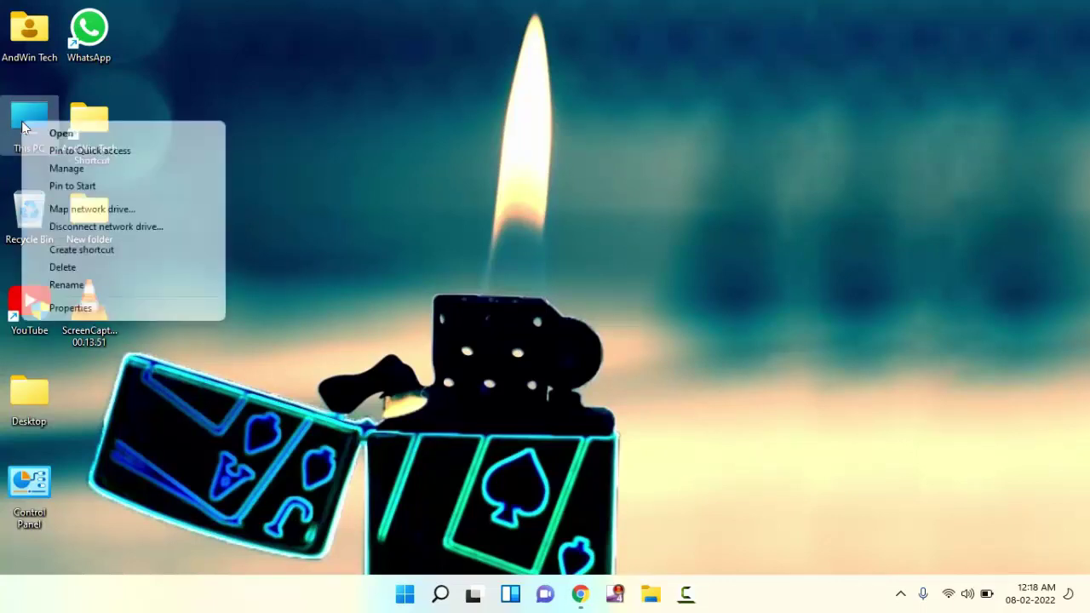
click(81, 310)
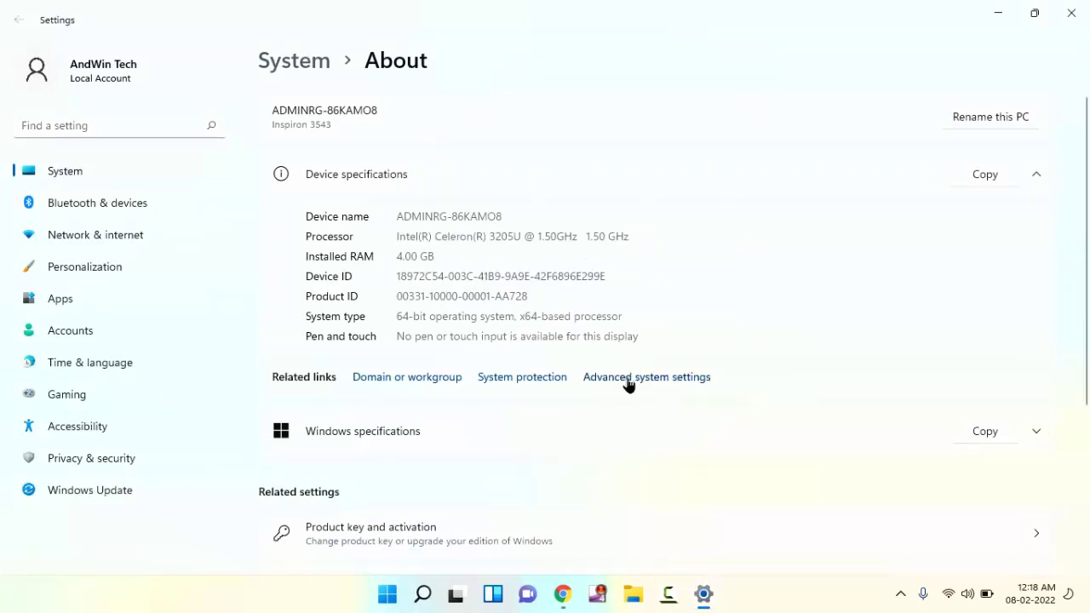
click(628, 379)
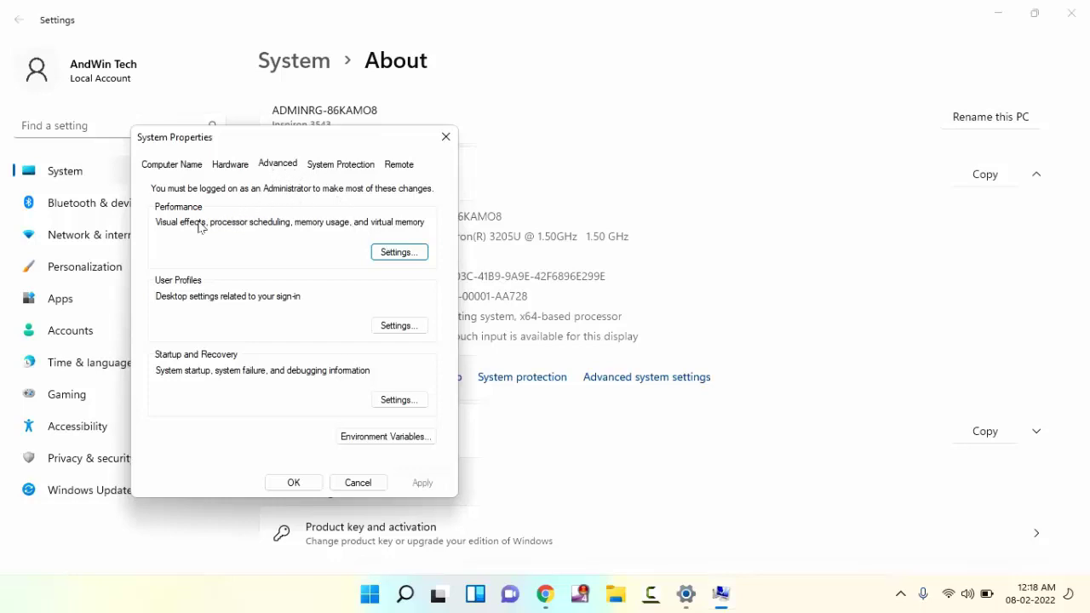
click(395, 253)
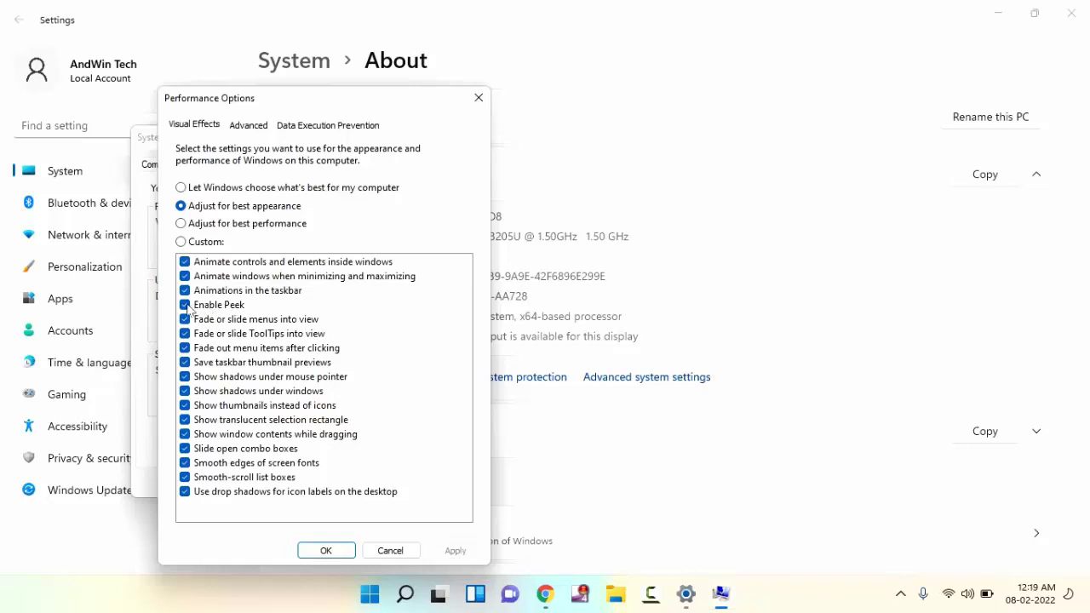
Apply custom visual effects with Enable Peek turned off and on again, and close the system dialogs and Settings.
click(186, 306)
click(185, 306)
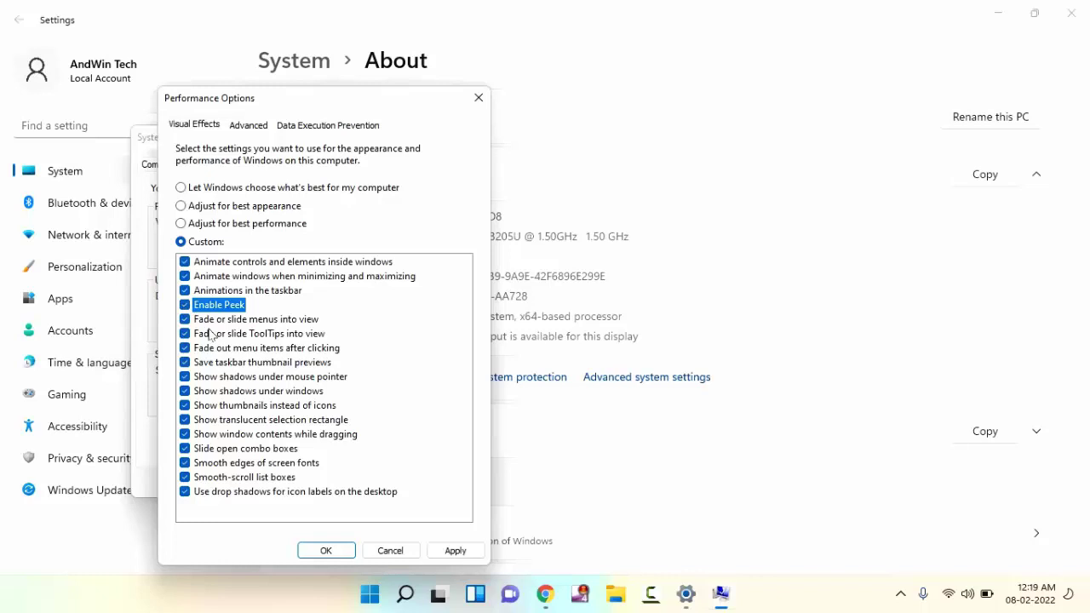
click(449, 552)
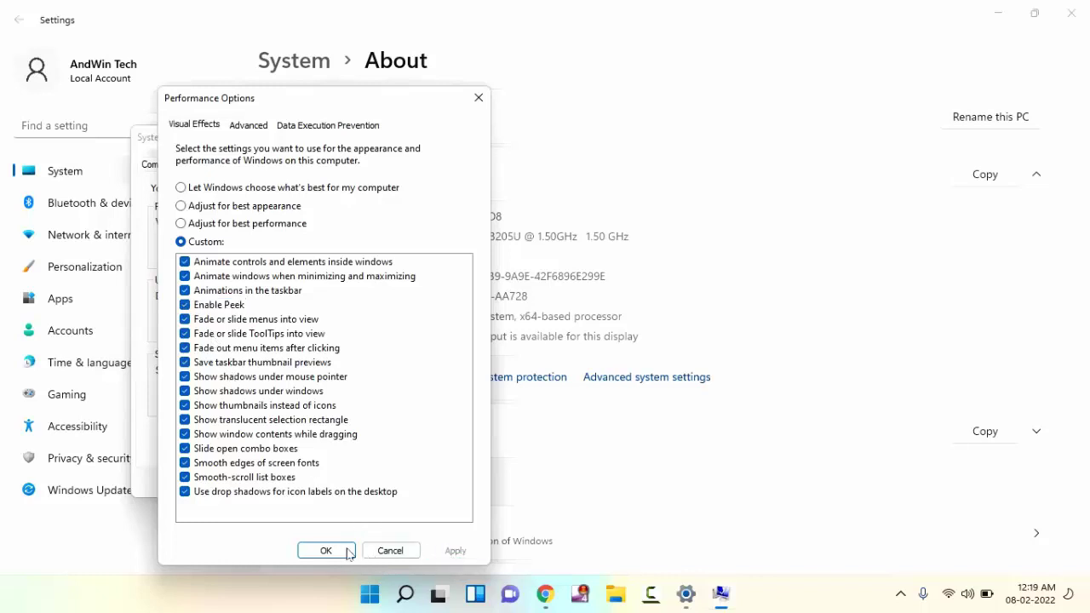
click(326, 550)
click(292, 482)
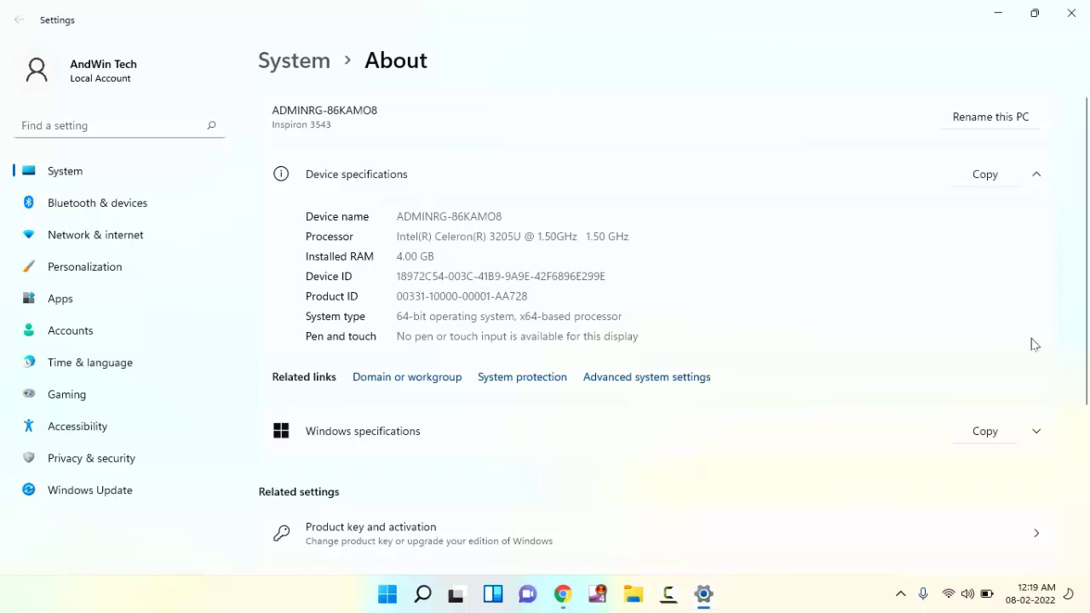
click(1058, 25)
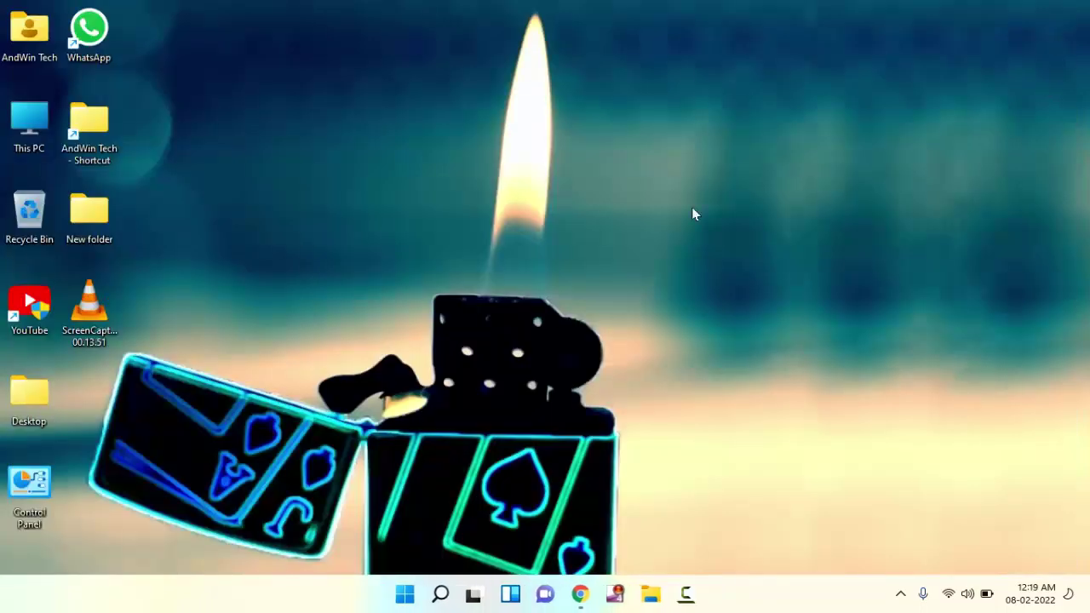